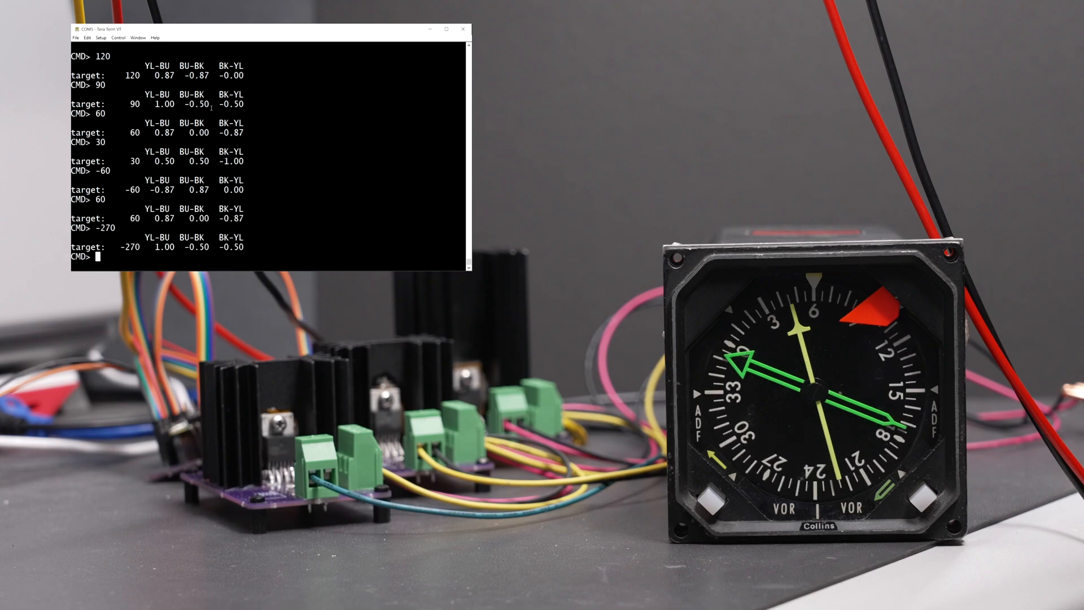
{"action": "type", "text": "250"}
{"action": "key", "text": "Return"}
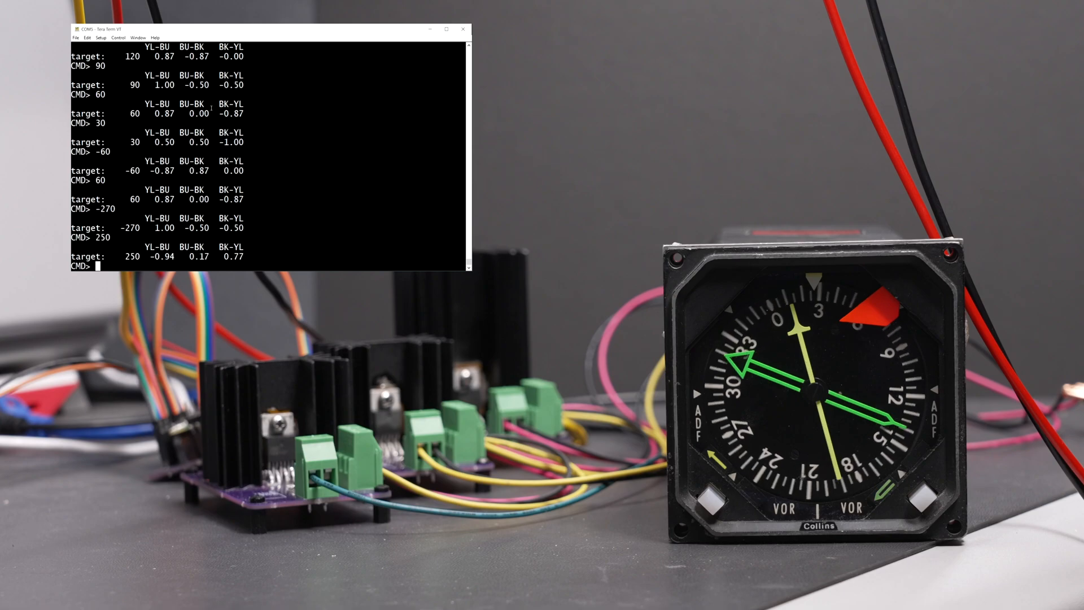